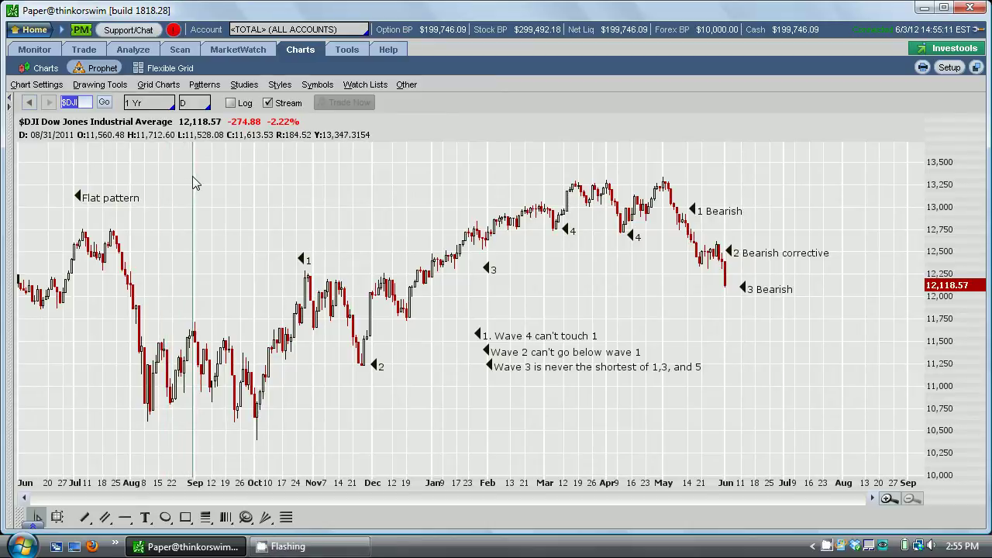
Set the $DJI chart's time frame to 5 Yr with weekly bars
click(149, 105)
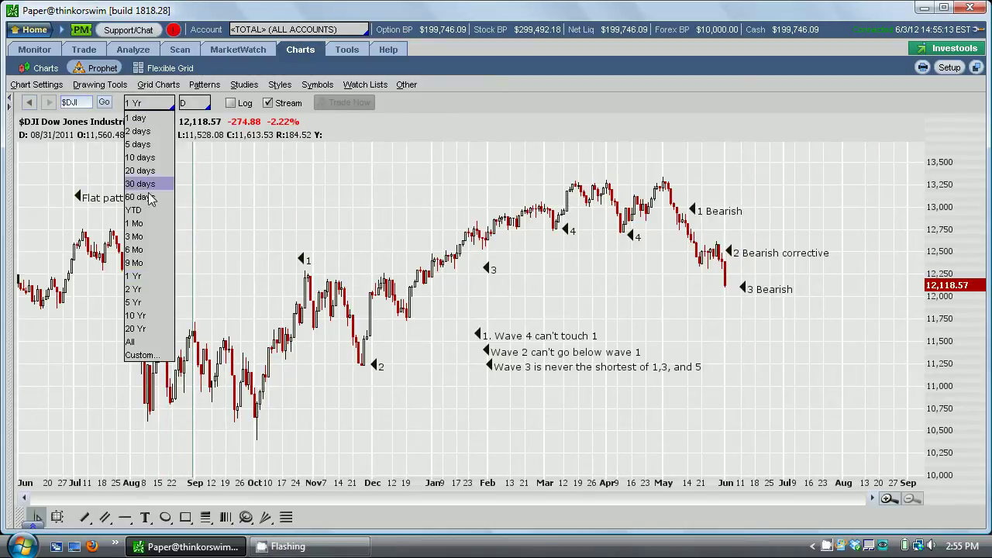
click(161, 301)
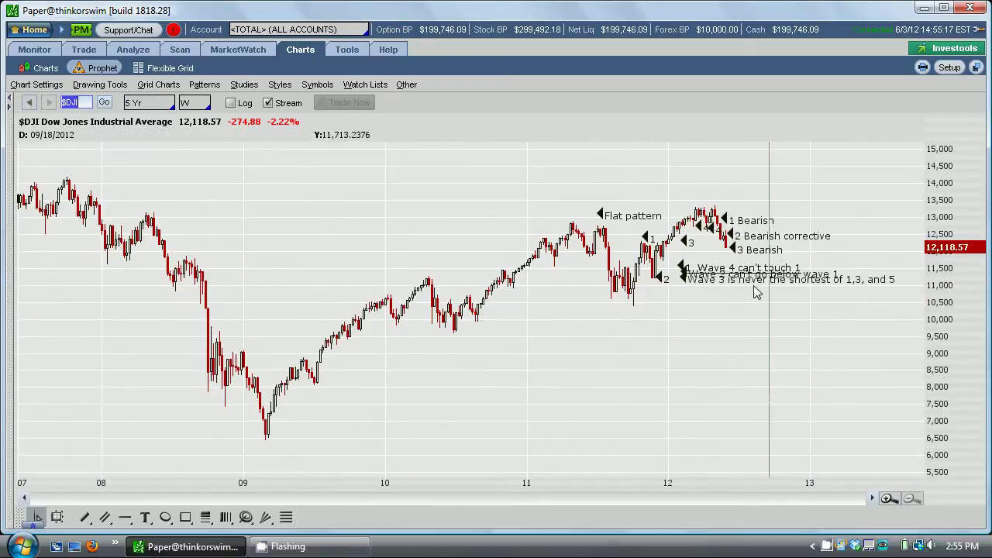
click(207, 520)
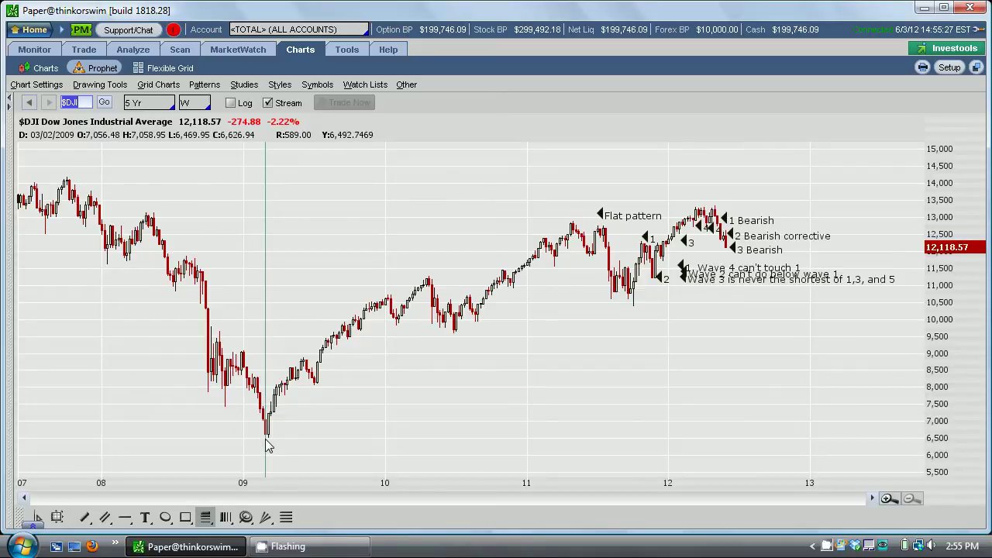
click(266, 439)
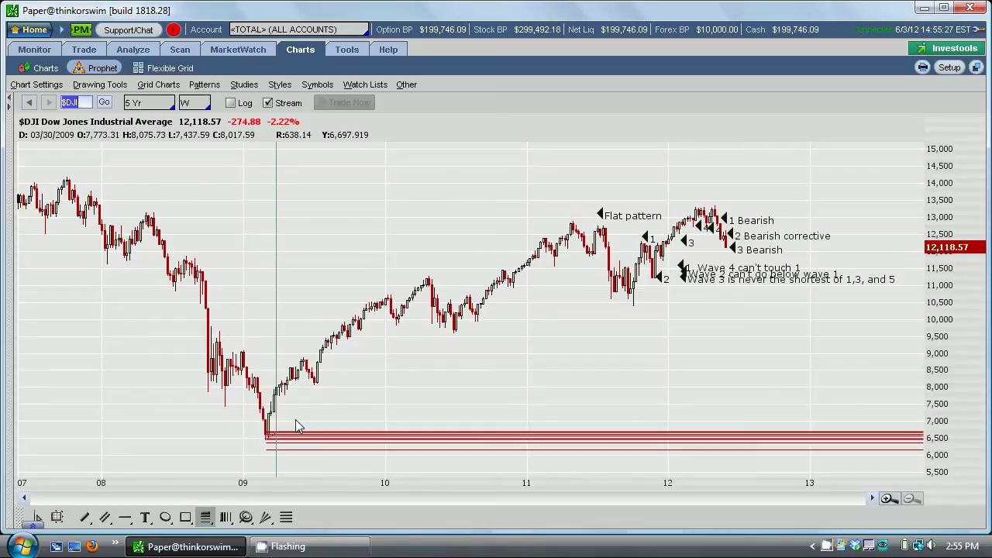
click(697, 207)
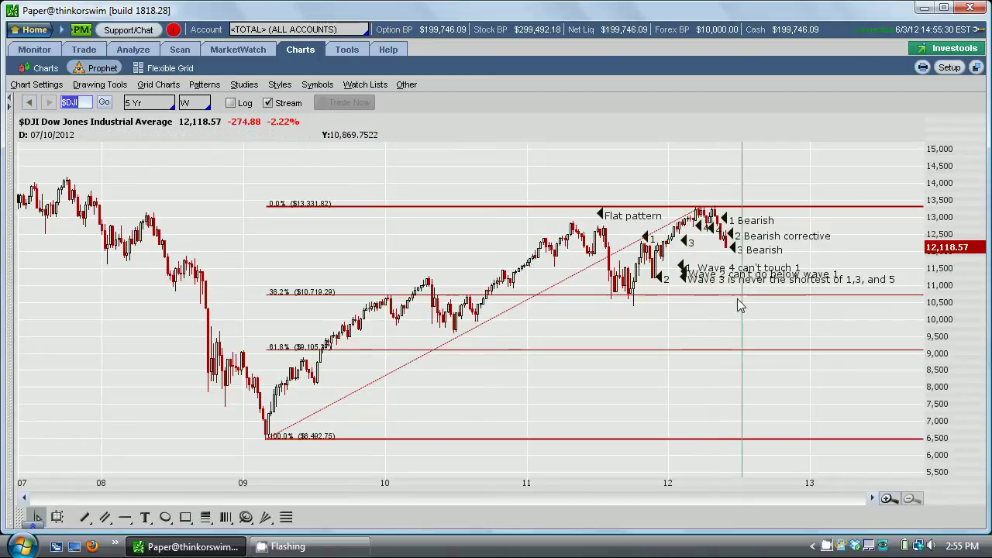
right_click(345, 301)
click(377, 349)
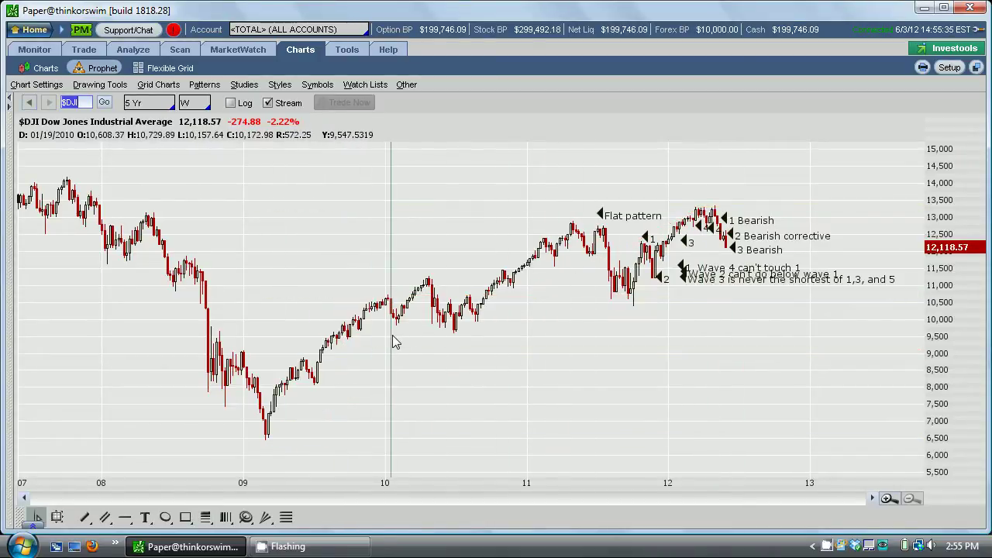
drag(306, 295, 923, 334)
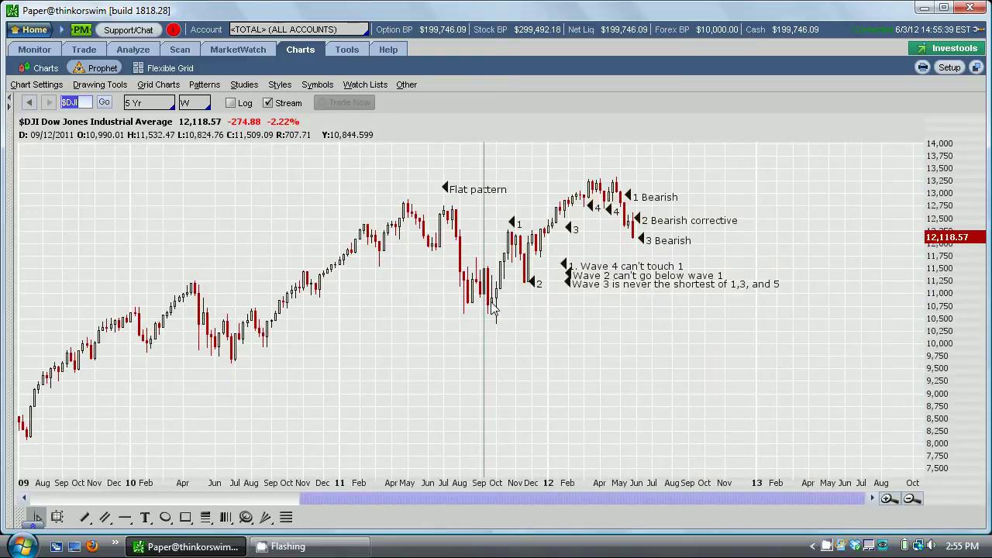
scroll(434, 336, down, 3)
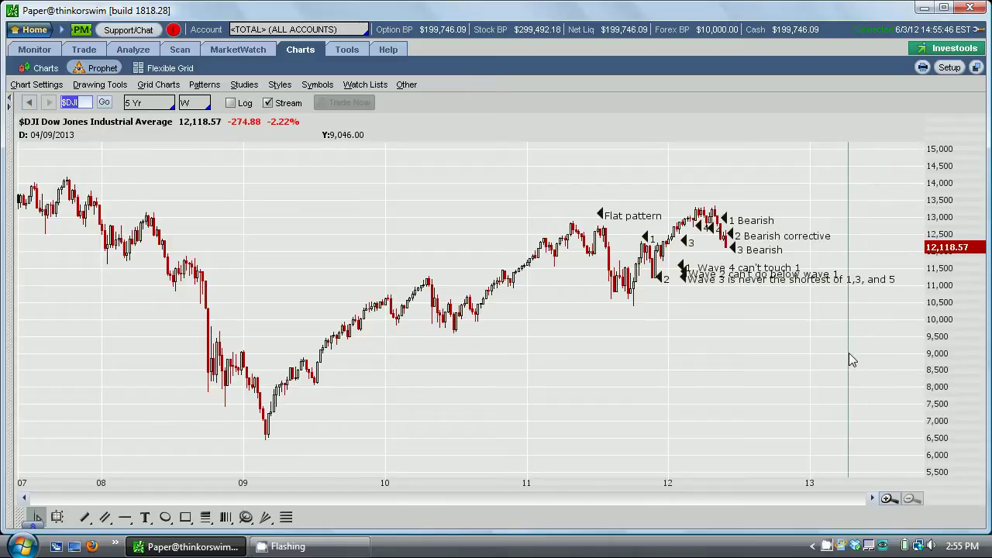
drag(453, 263, 900, 318)
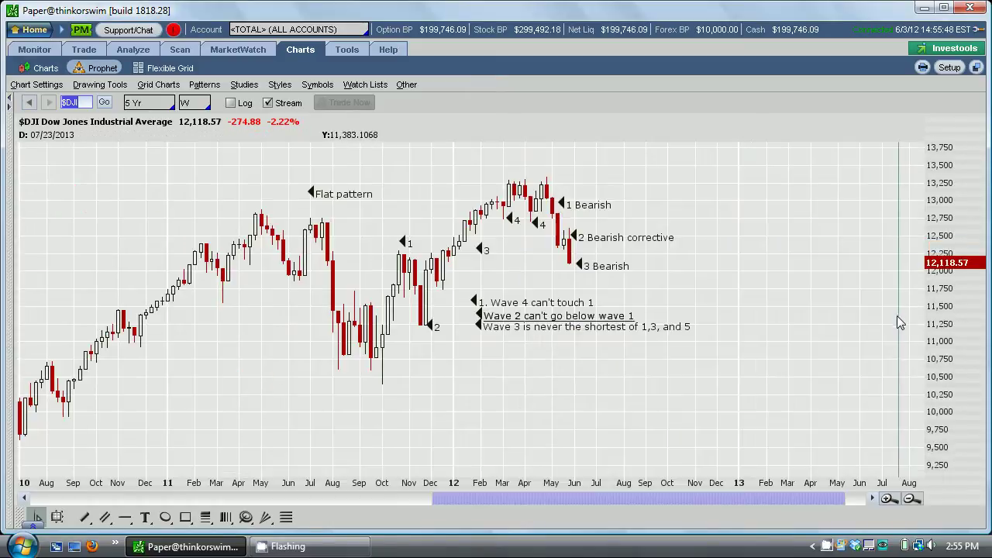
scroll(704, 341, down, 3)
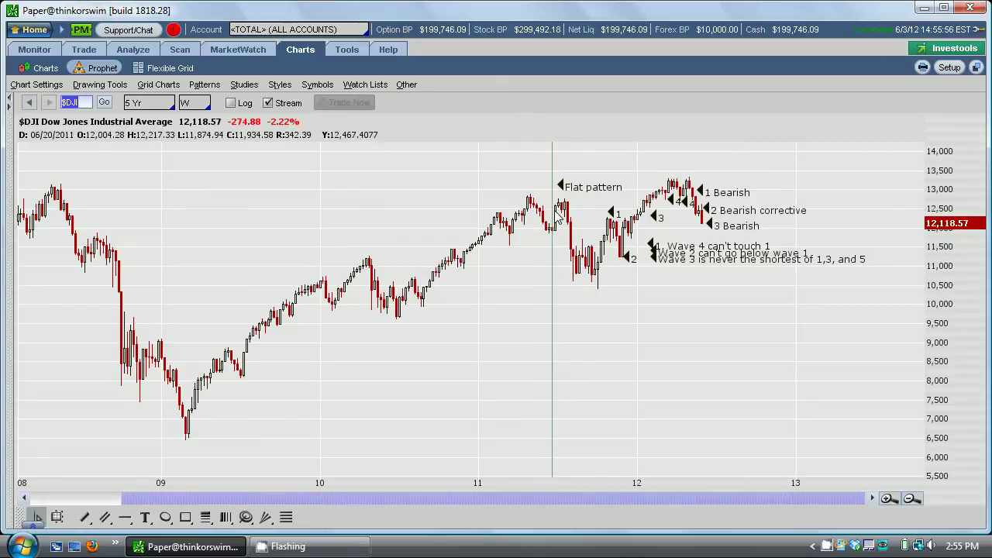
right_click(717, 261)
Delete all existing drawings, then place a horizontal price line near 9,950
click(767, 364)
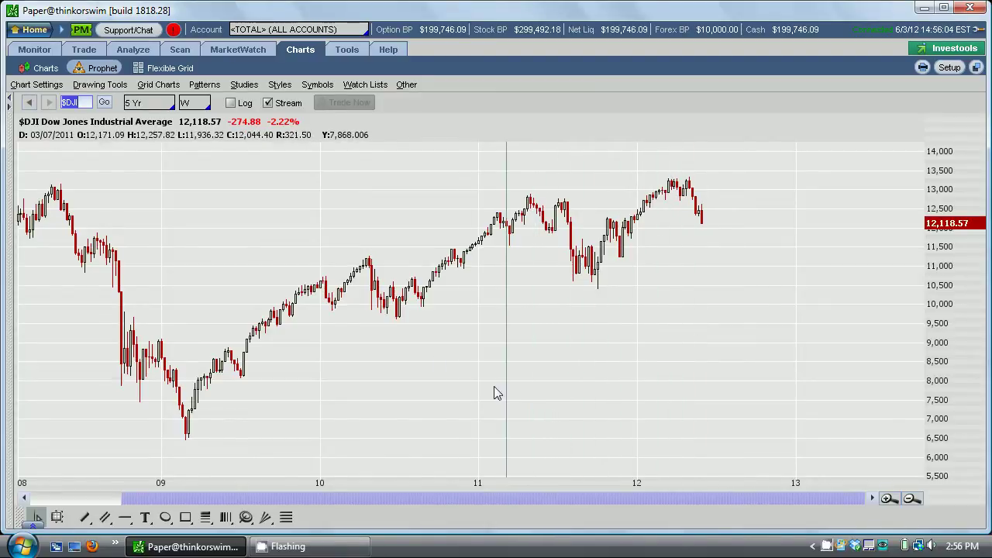
click(125, 517)
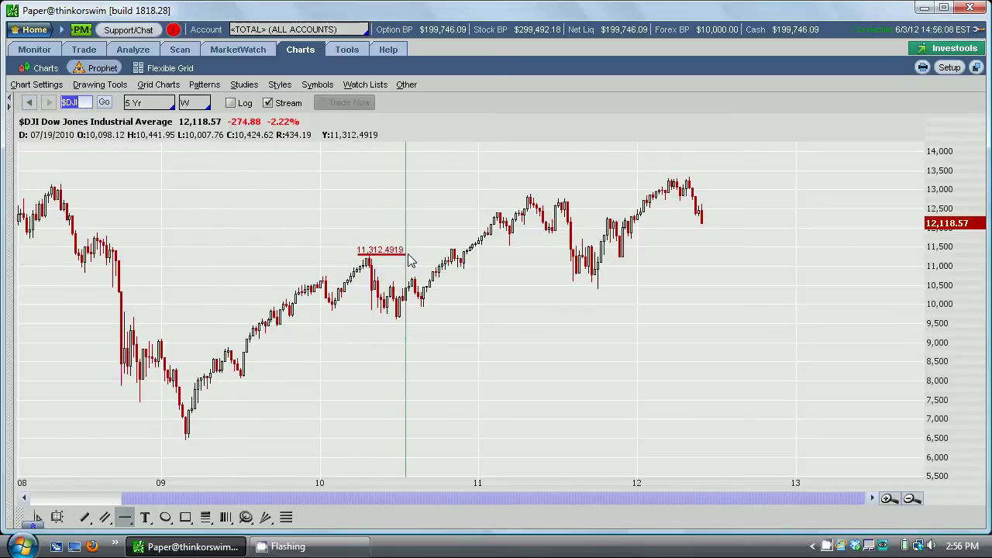
click(453, 309)
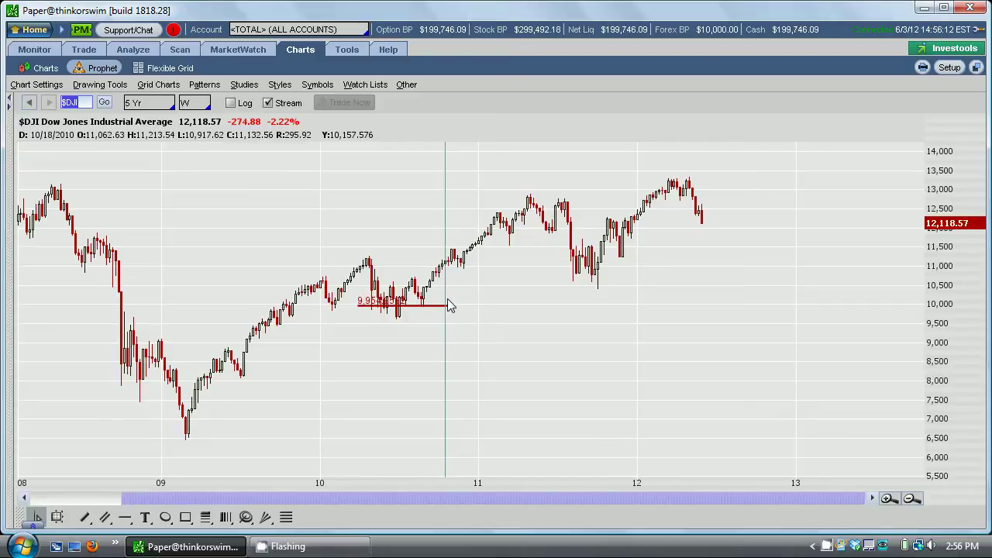
mouse_move(448, 310)
mouse_down()
mouse_move(682, 222)
mouse_move(442, 310)
mouse_move(455, 328)
mouse_move(611, 228)
mouse_move(592, 225)
mouse_move(627, 293)
mouse_up()
scroll(445, 318, down, 5)
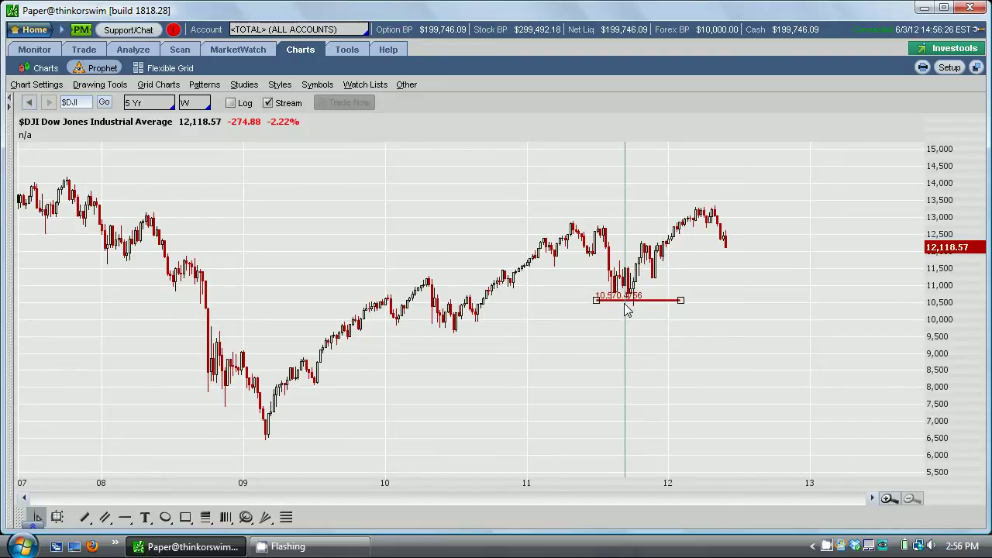
Move the horizontal price line to about 10,570, then delete it
mouse_move(632, 304)
mouse_down()
mouse_move(440, 284)
mouse_move(597, 231)
mouse_move(618, 306)
mouse_up()
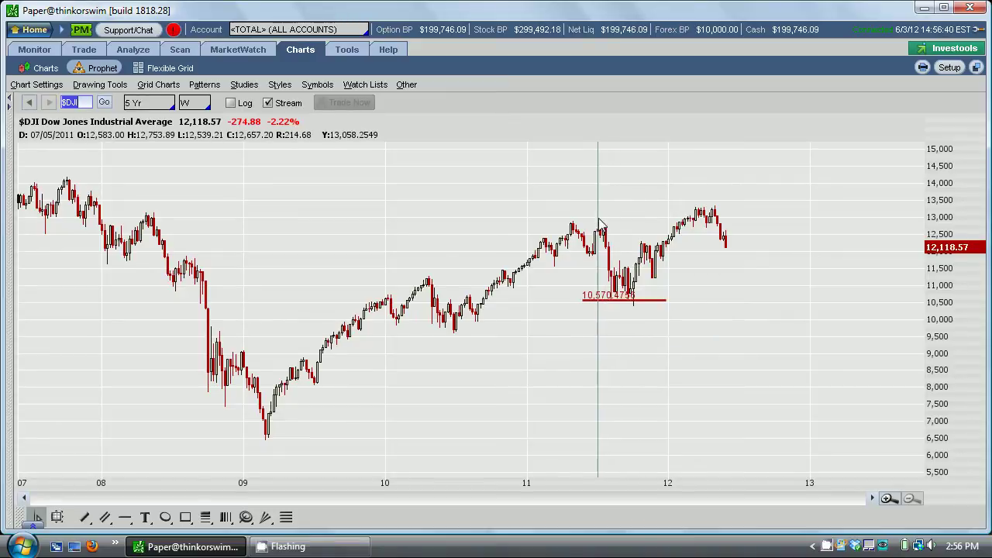
right_click(626, 301)
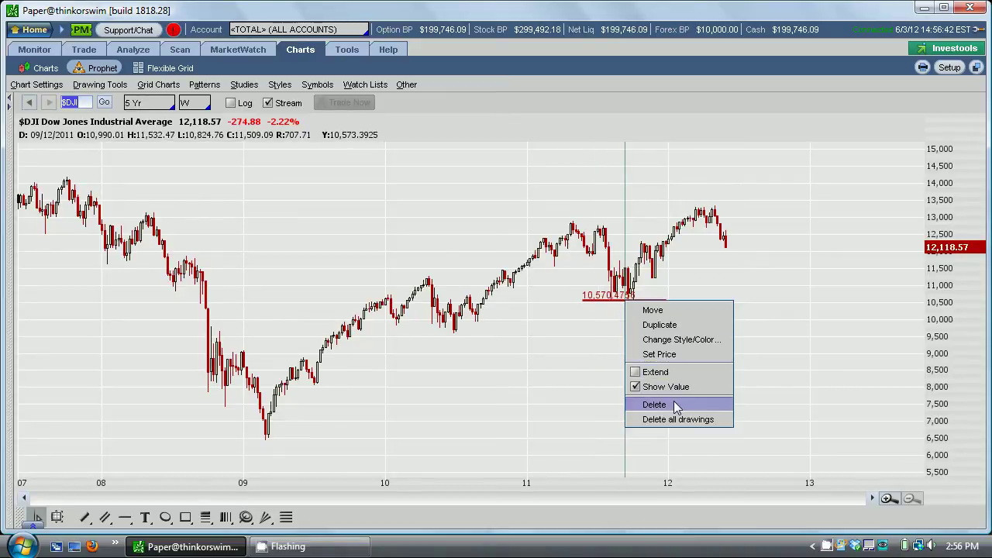
click(648, 405)
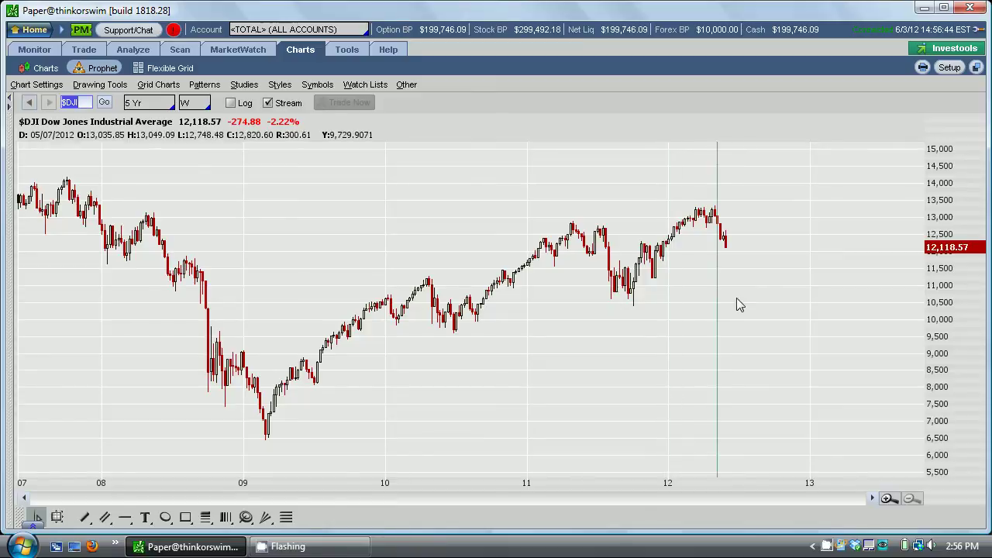
mouse_move(820, 303)
mouse_down()
mouse_move(613, 306)
mouse_move(582, 326)
mouse_up()
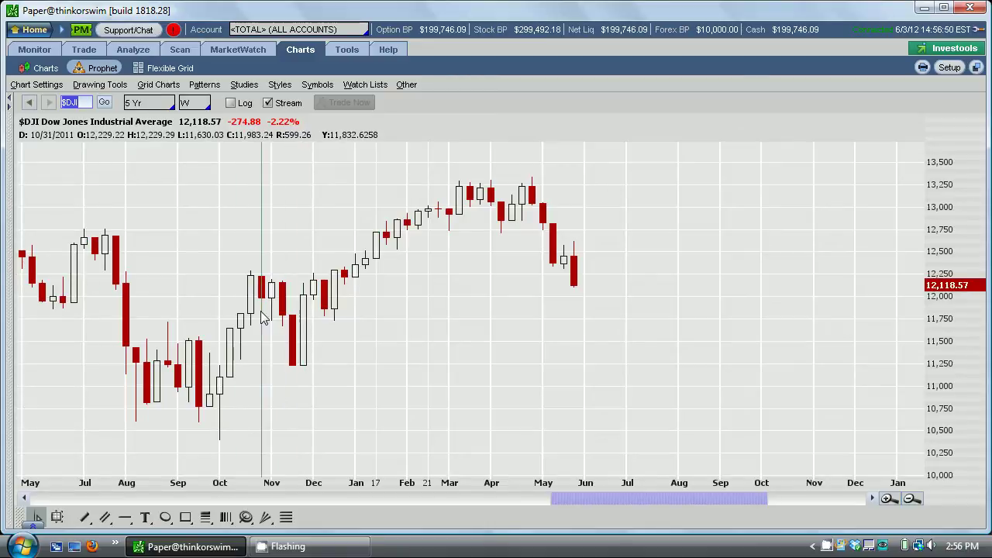
Zoom the weekly chart out to show the full span from 2009 through 2012
scroll(315, 358, down, 2)
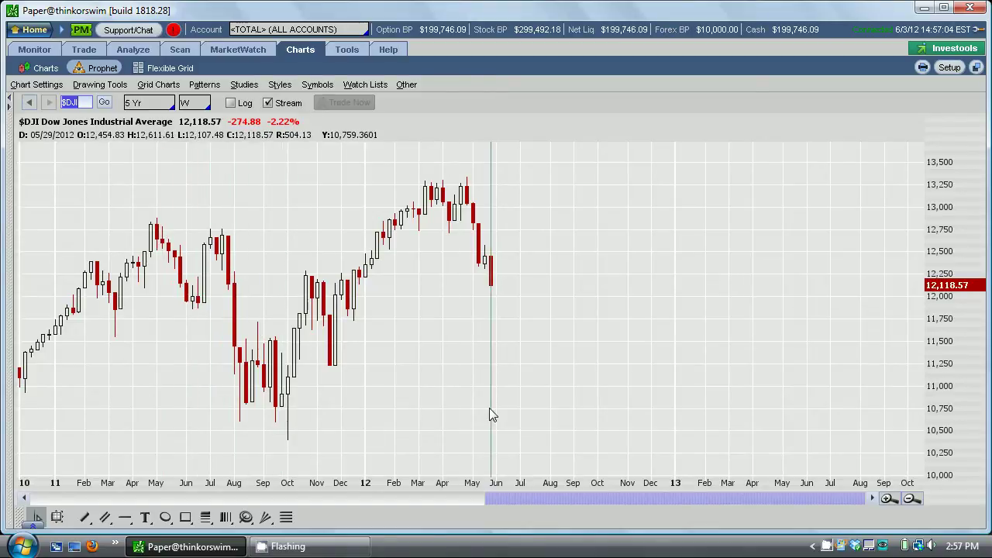
scroll(493, 412, down, 3)
Draw a shaded rectangle over the 2011–2012 price bars
click(186, 517)
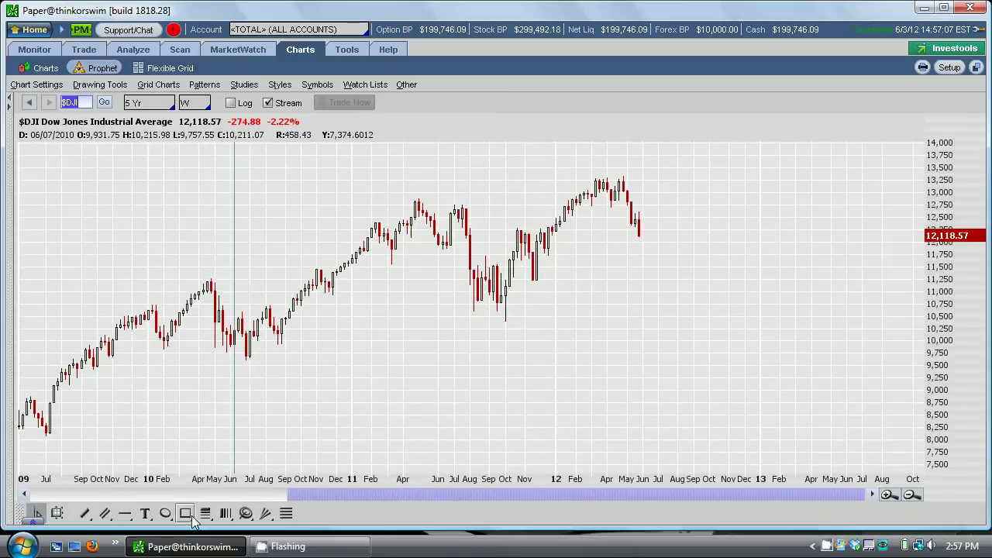
click(357, 161)
click(720, 368)
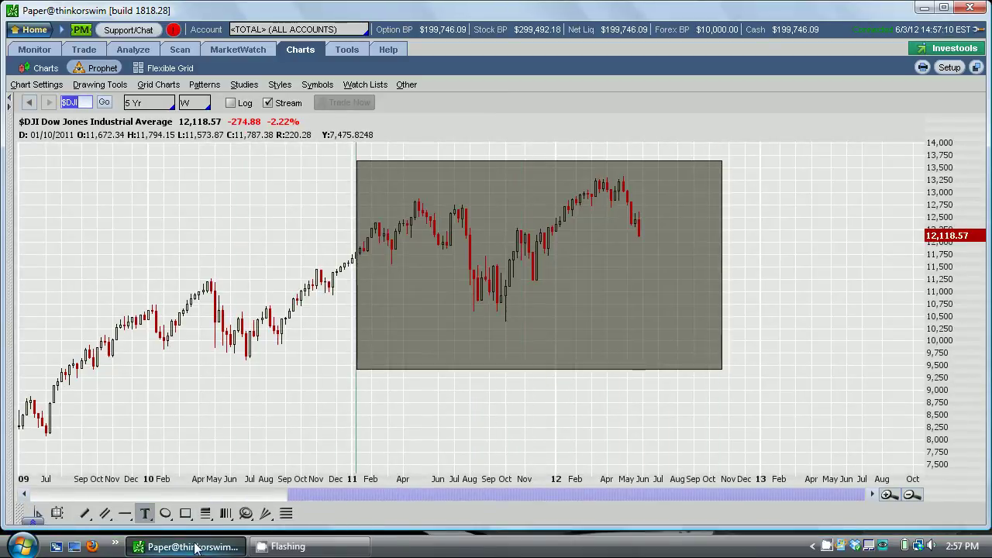
Add an 'Expanded Flat' text note below the shaded box, then delete the rectangle
click(145, 513)
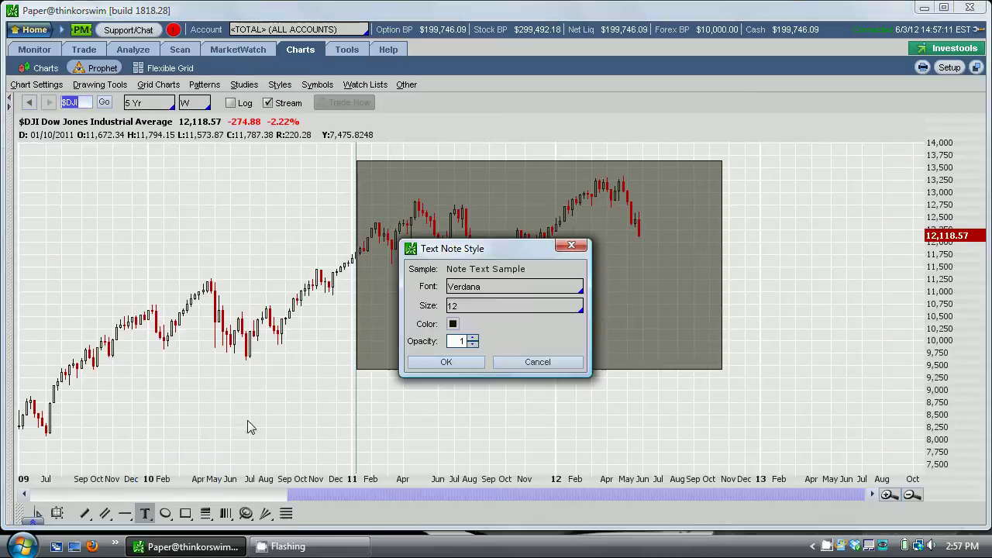
click(464, 307)
click(471, 358)
click(432, 366)
click(423, 398)
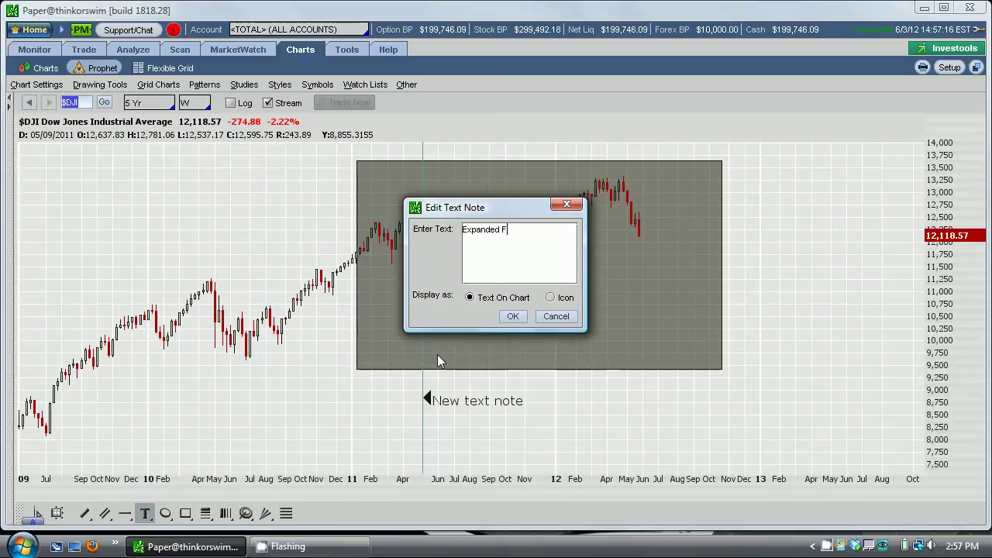
click(518, 318)
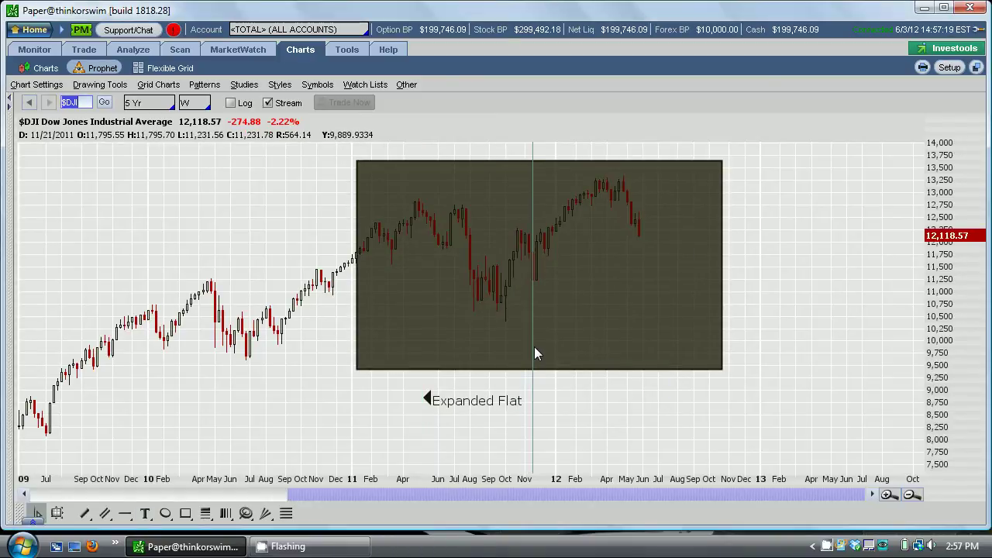
right_click(536, 353)
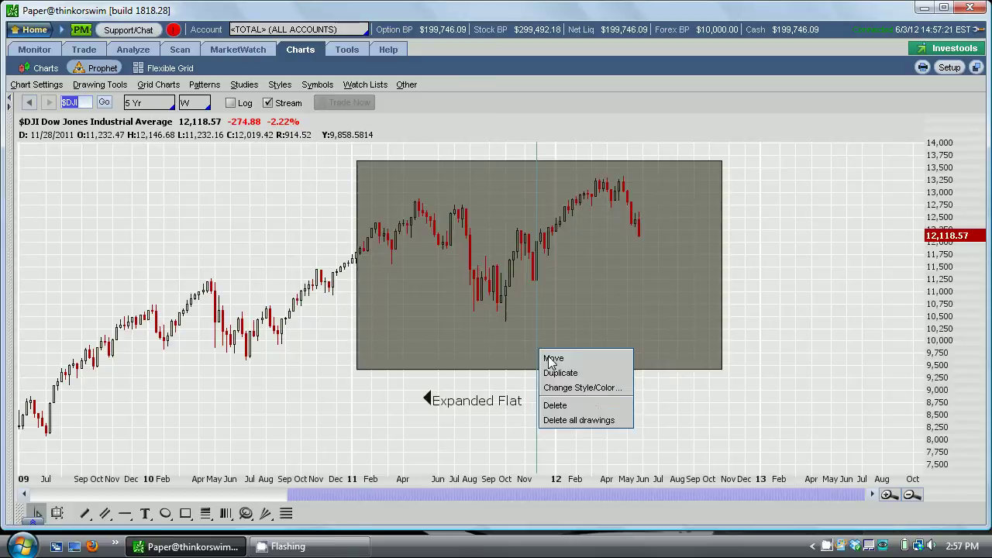
click(555, 403)
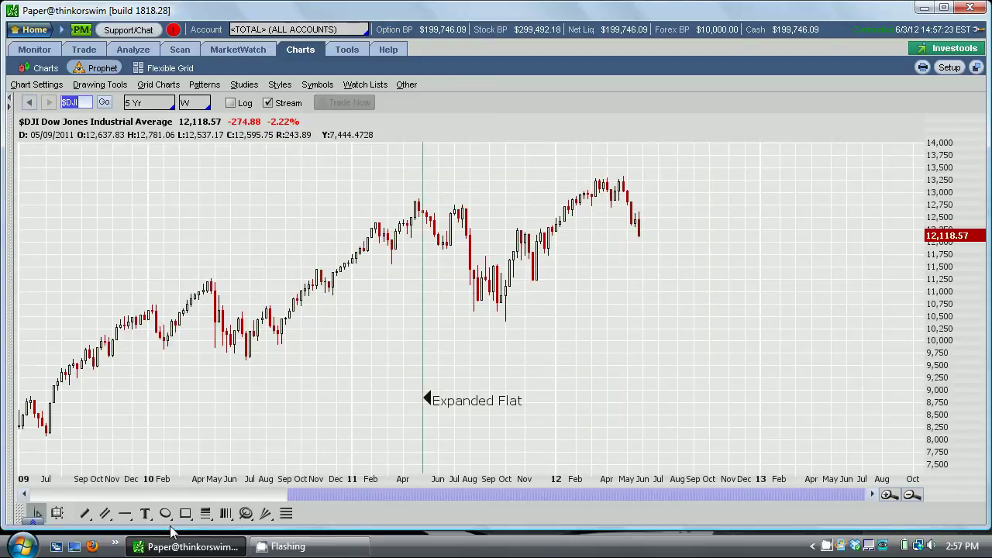
Draw a Fibonacci retracement from the April 2011 peak to the October low, deleting and restoring it
click(207, 516)
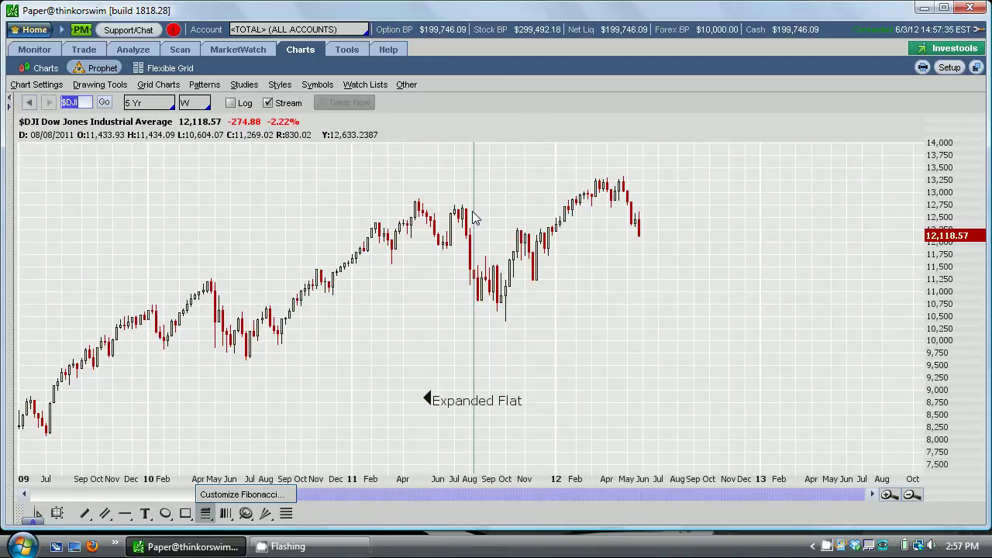
click(419, 201)
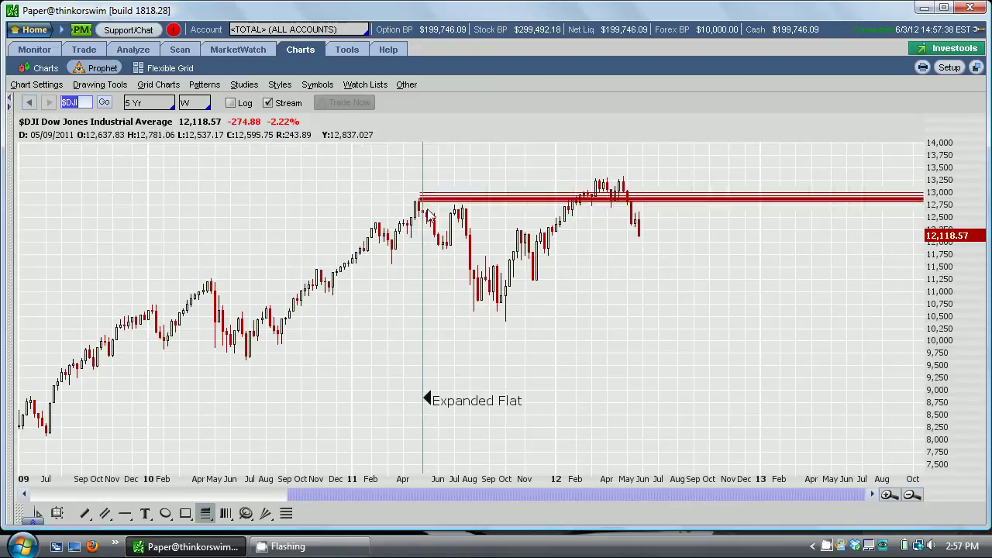
click(501, 316)
right_click(500, 271)
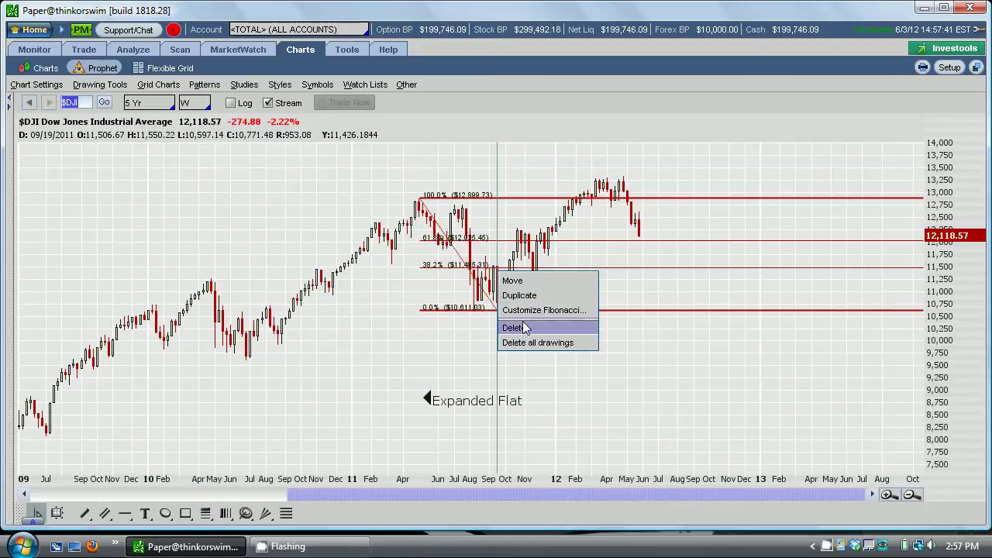
click(514, 328)
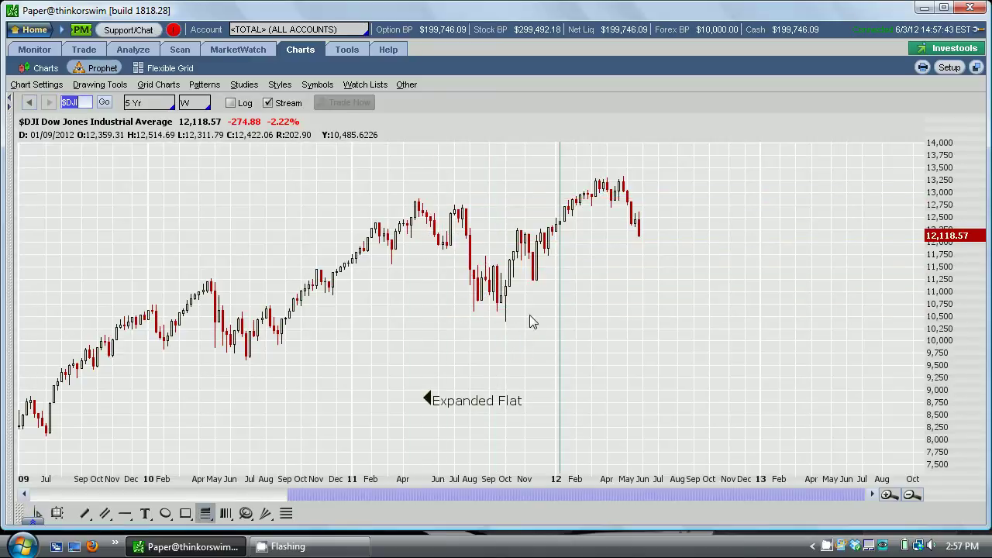
key(ctrl+z)
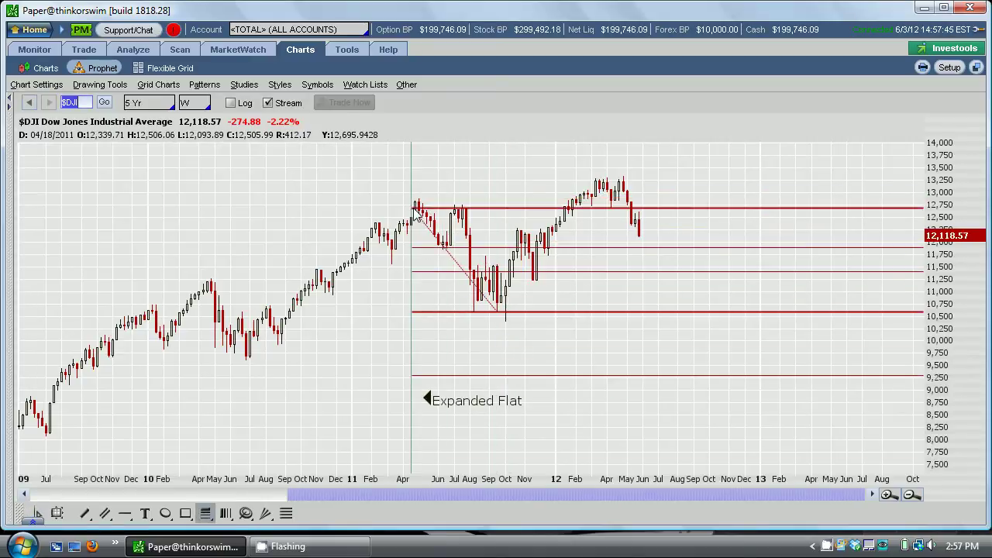
Move the Fibonacci retracement so it starts at the 2012 high
click(479, 243)
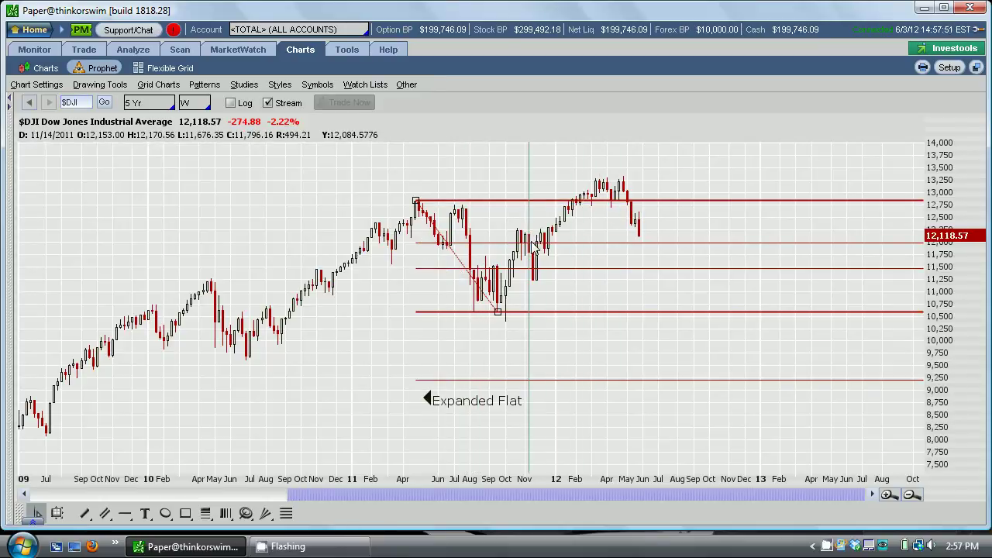
drag(534, 245, 686, 225)
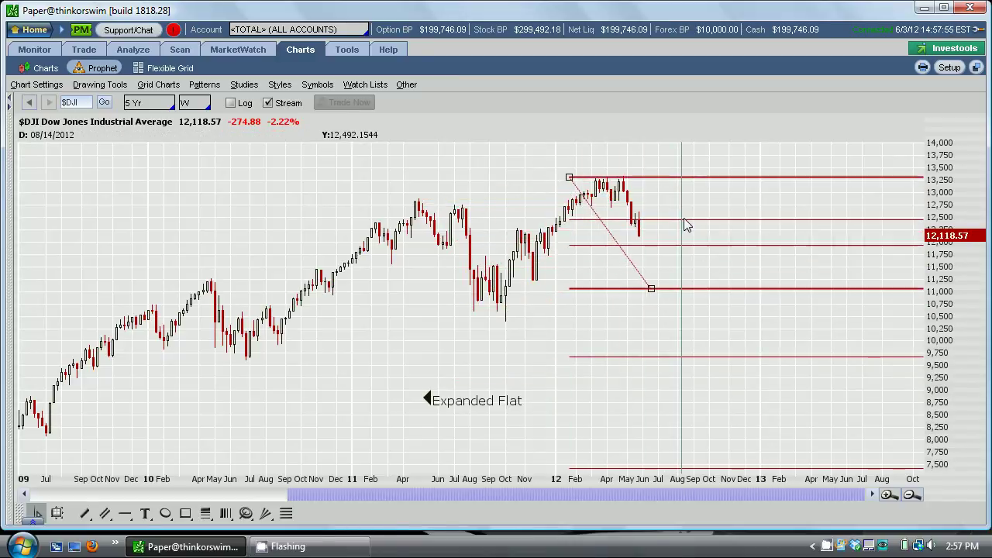
click(681, 308)
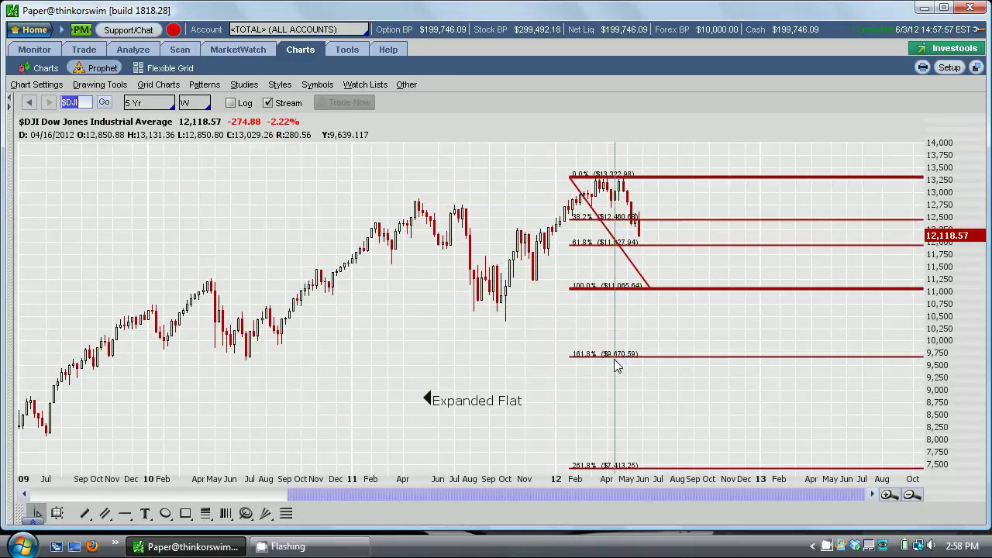